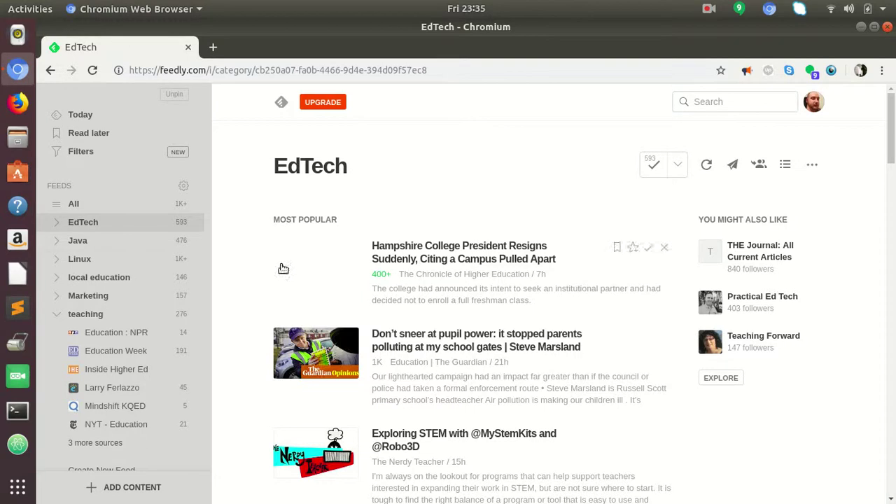
Collapse the teaching folder in the sidebar so its individual sources are hidden.
click(58, 223)
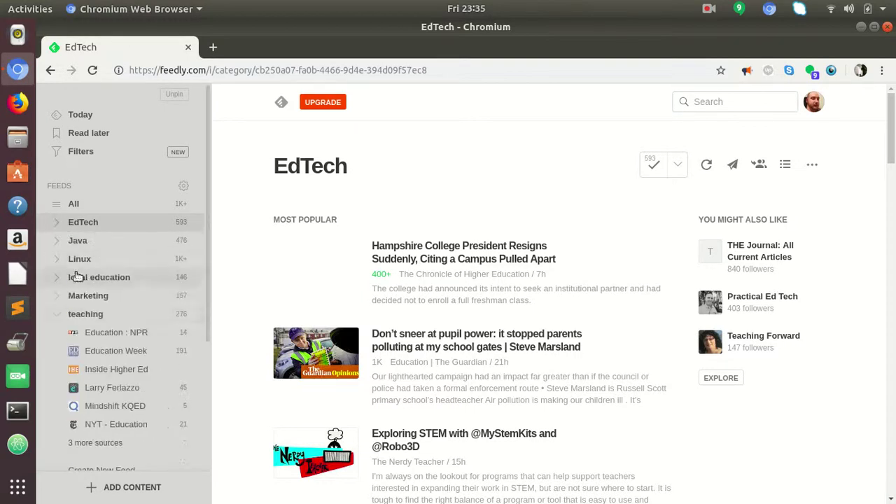
click(58, 314)
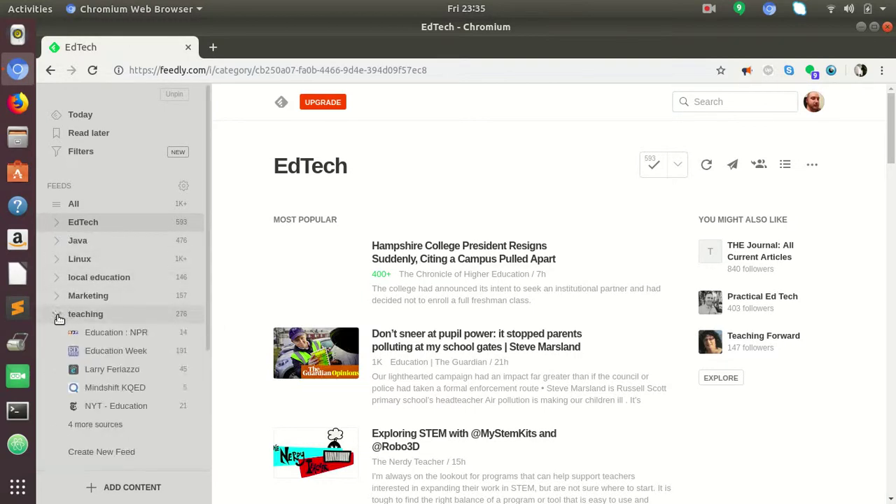
click(59, 316)
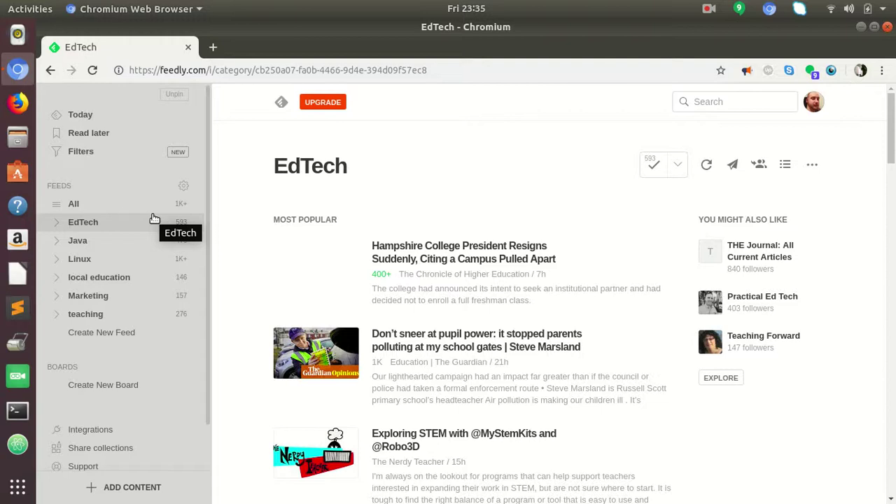
Reload the EdTech feed from the sidebar.
click(87, 221)
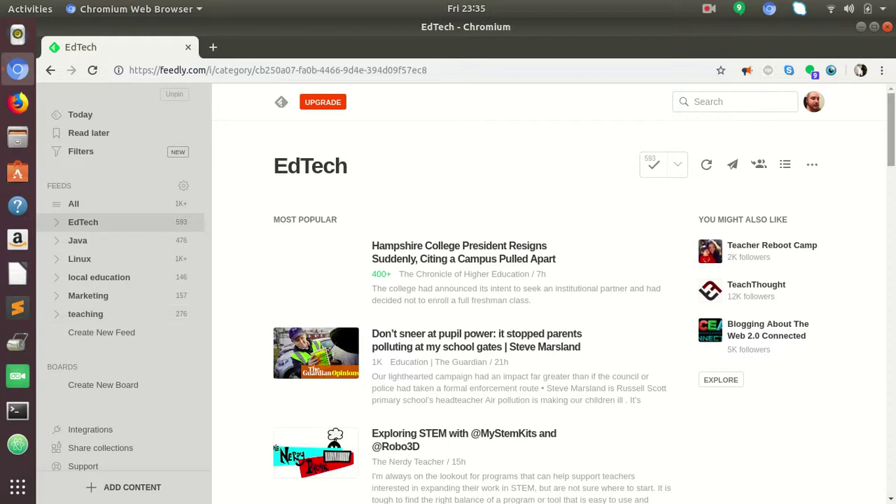
drag(892, 143, 892, 206)
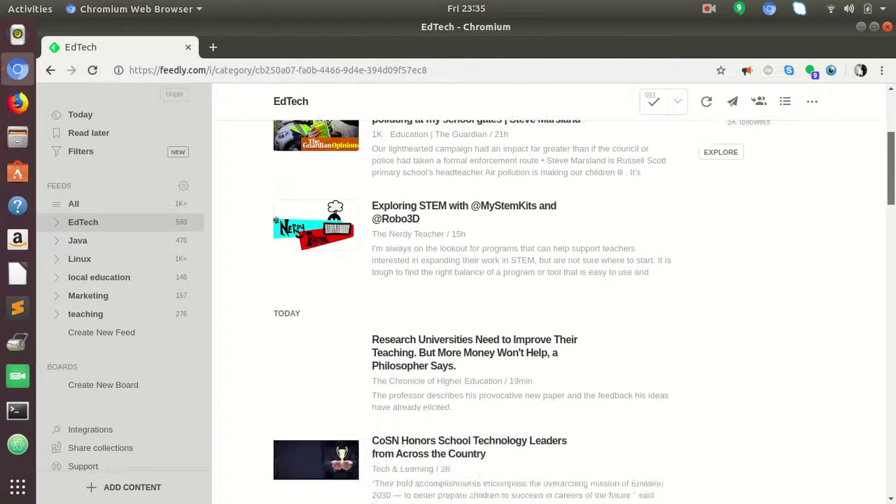
scroll(324, 203, up, 5)
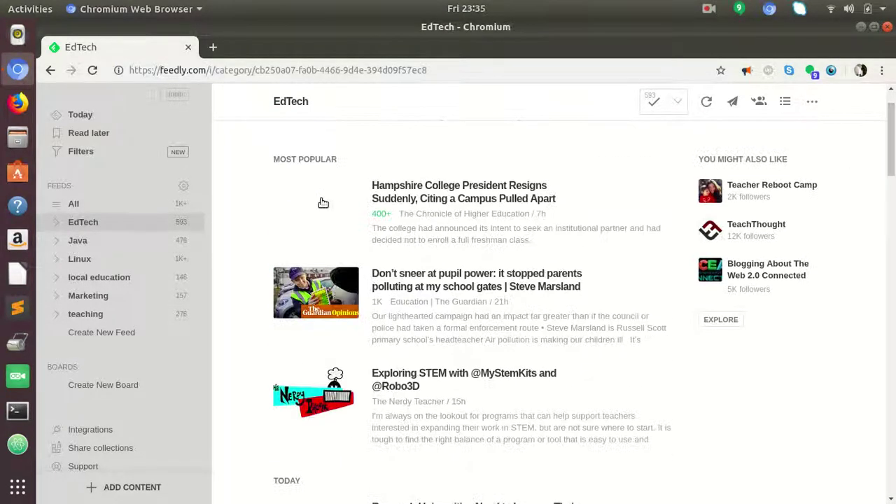
Expand EdTech and browse its sources, such as EdSurge Articles and Edutopia.
click(58, 222)
scroll(144, 285, down, 1)
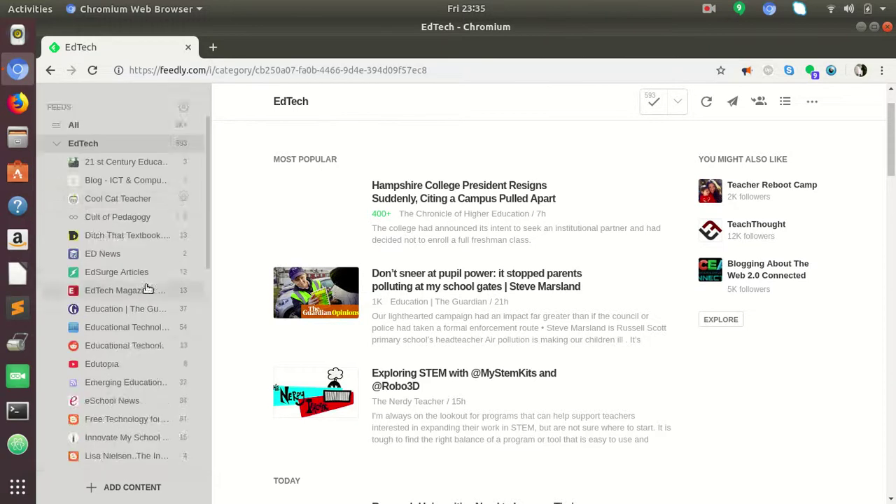
scroll(142, 315, down, 4)
scroll(142, 320, down, 2)
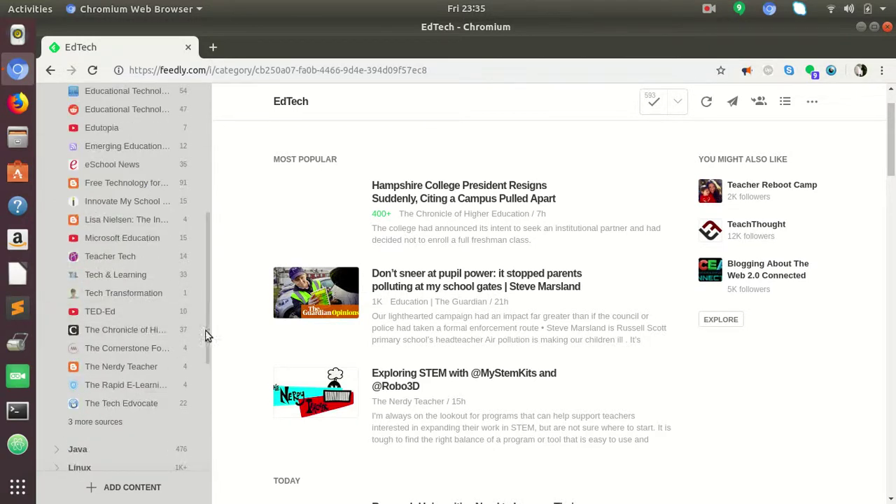
mouse_move(208, 335)
mouse_down()
mouse_move(208, 204)
mouse_move(196, 322)
mouse_move(206, 364)
mouse_move(217, 177)
mouse_up()
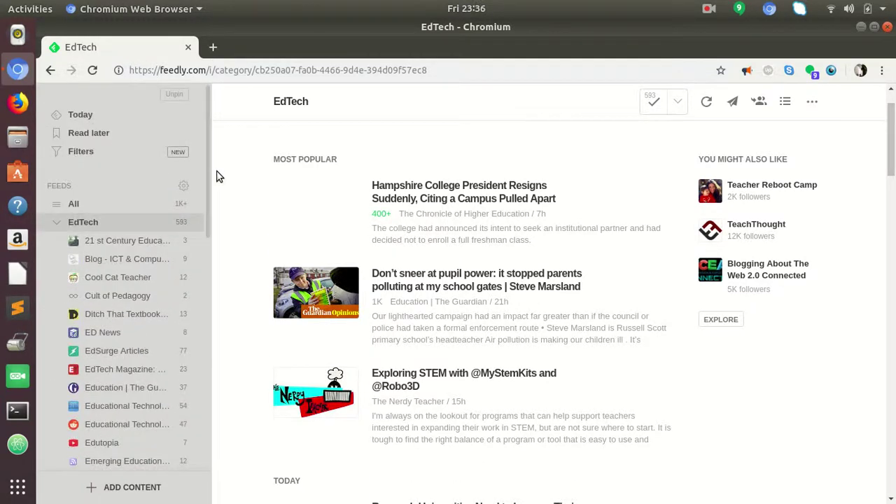
Collapse EdTech and open the 'Don't sneer at pupil power' article.
click(59, 223)
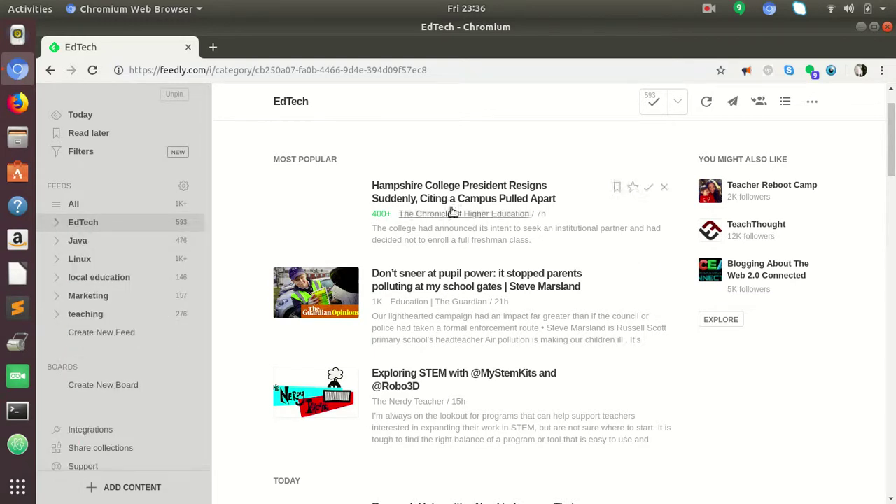
scroll(412, 185, down, 3)
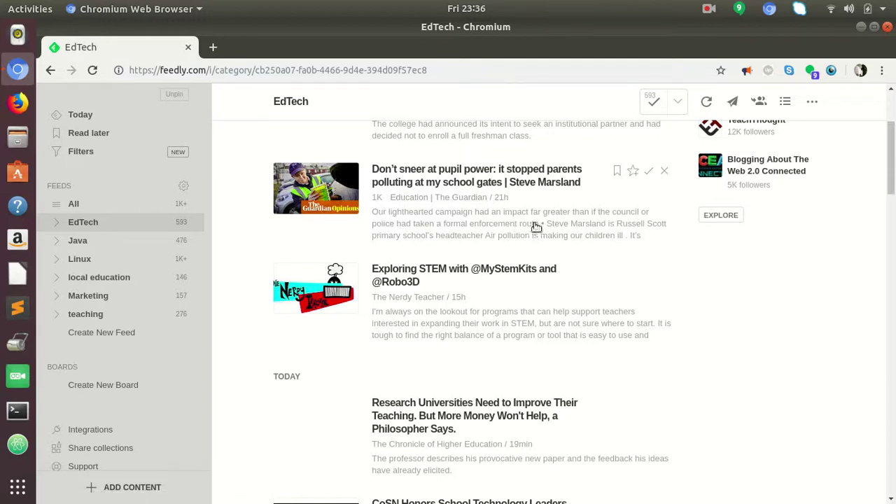
click(432, 178)
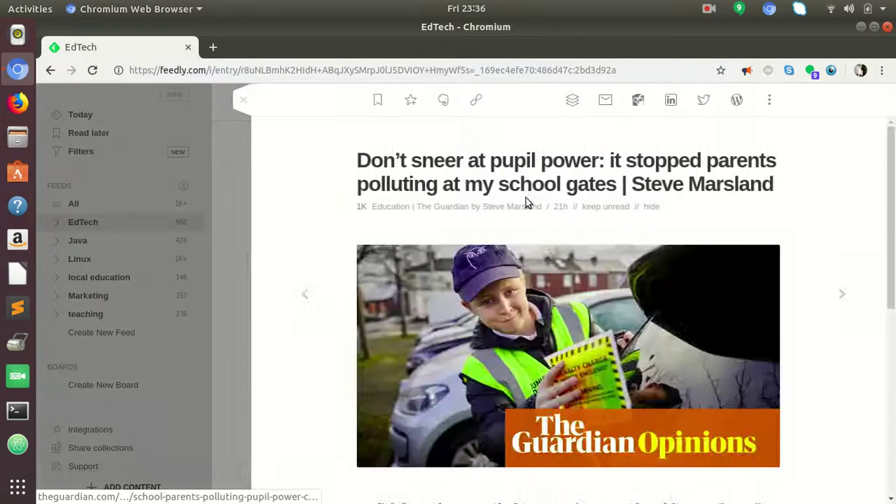
scroll(578, 175, down, 4)
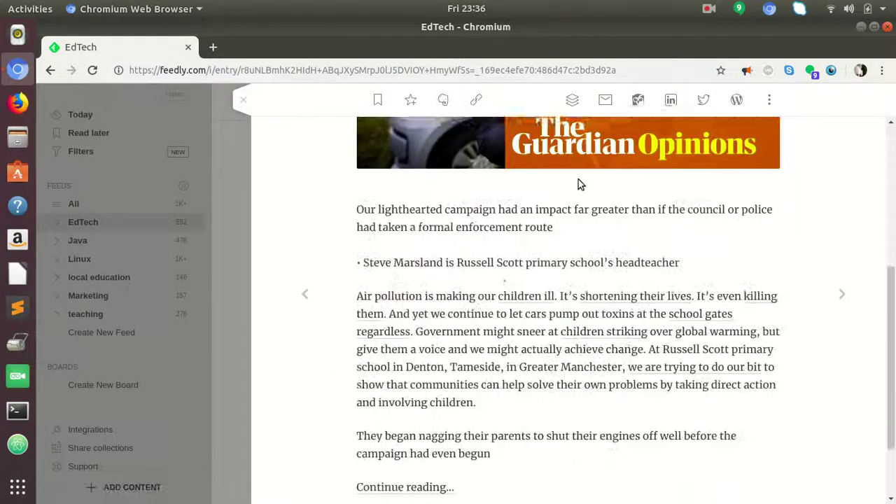
scroll(501, 249, down, 1)
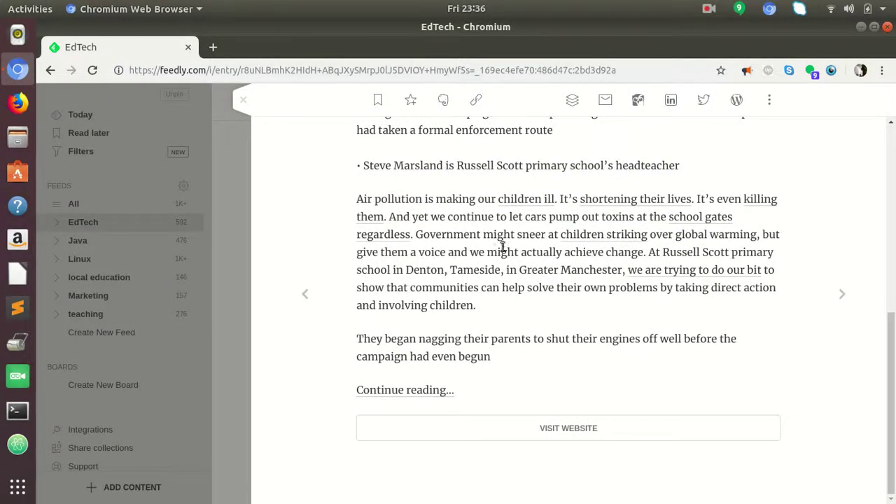
Read the full pupil power article on the Guardian website in a new tab.
click(526, 429)
scroll(382, 248, down, 7)
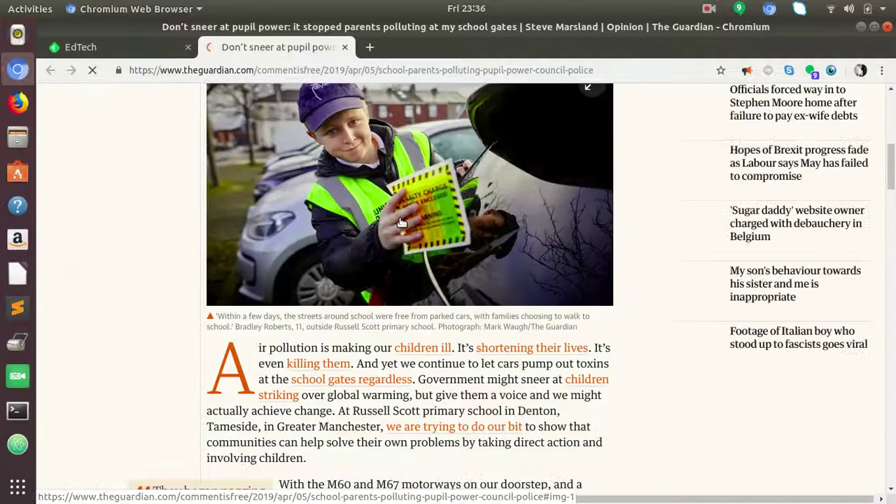
scroll(406, 238, down, 4)
scroll(410, 232, down, 3)
scroll(410, 232, down, 3)
scroll(407, 221, down, 5)
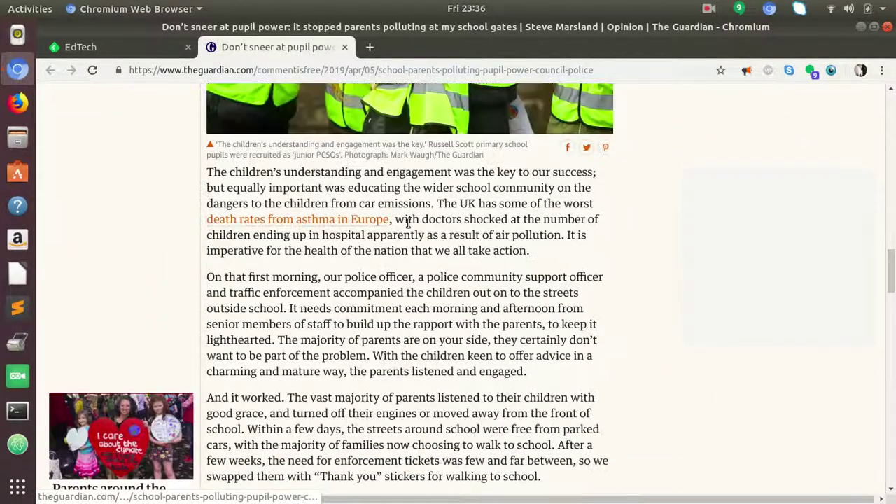
scroll(406, 220, down, 3)
scroll(406, 220, down, 4)
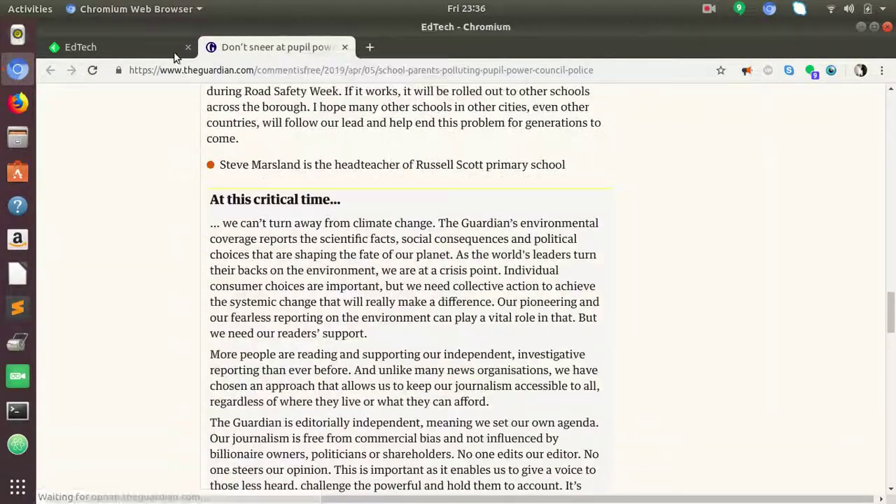
Close the Guardian tab and browse the Marketing feed's 157 unread articles.
middle_click(253, 40)
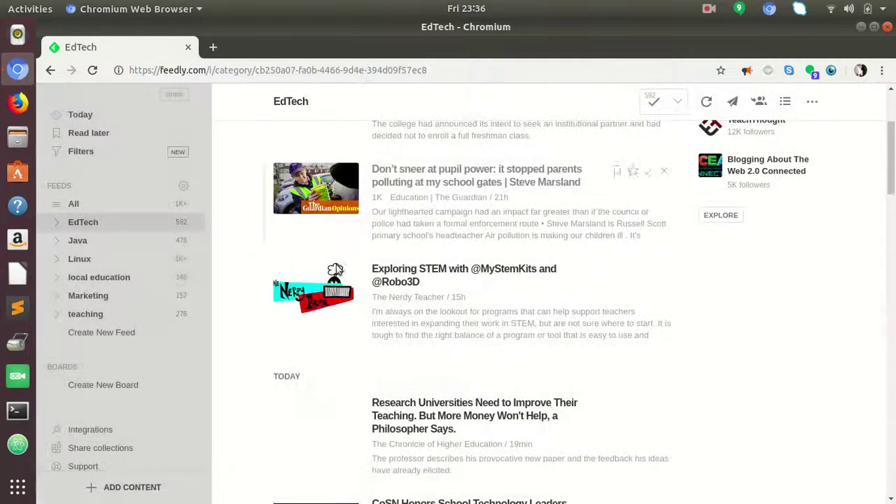
drag(888, 154, 892, 481)
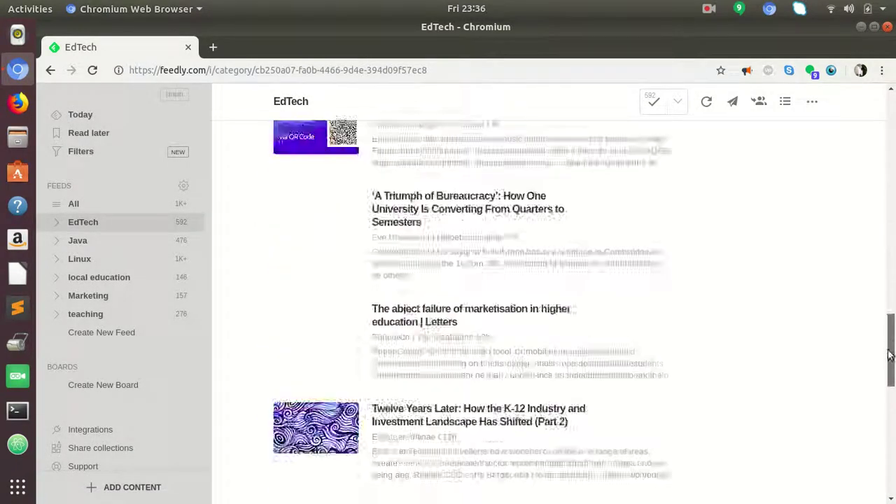
scroll(870, 314, up, 10)
scroll(848, 217, up, 10)
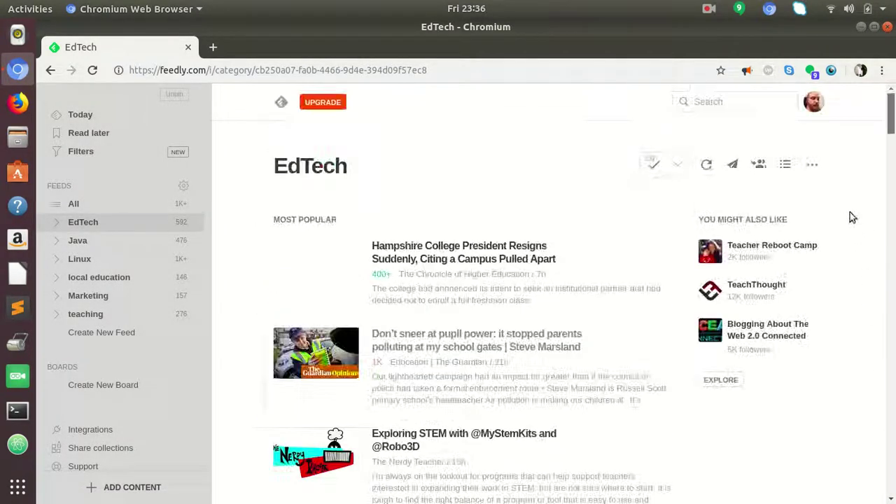
click(96, 297)
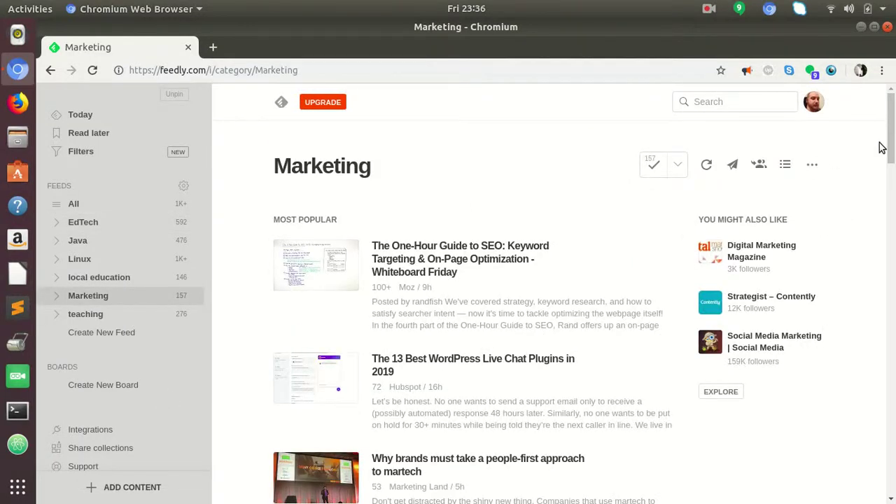
mouse_move(890, 140)
mouse_down()
mouse_move(891, 220)
mouse_move(868, 348)
mouse_up()
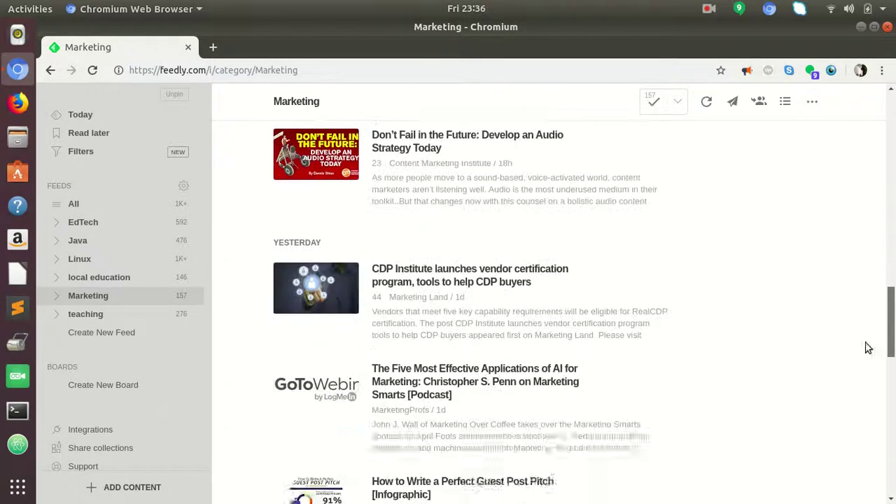
Browse the recommended #business sources, led by Harvard Business Review and Business Insider.
click(133, 496)
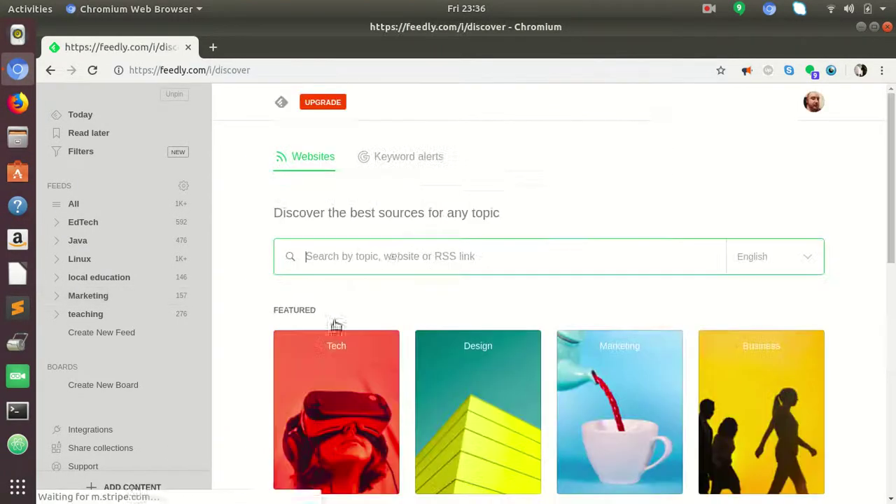
text(w)
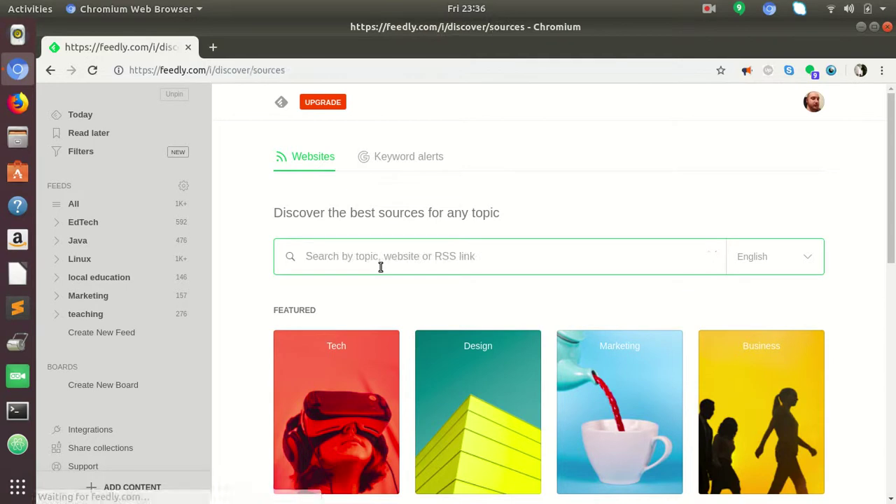
text(wor)
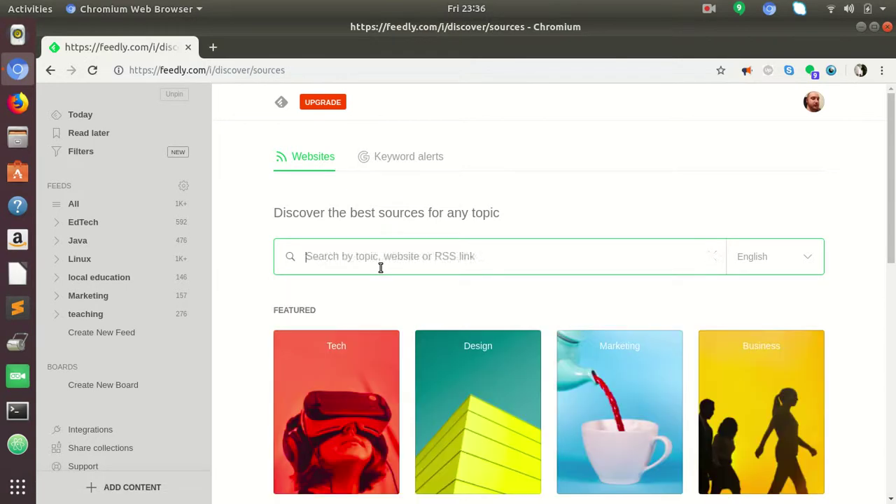
click(767, 380)
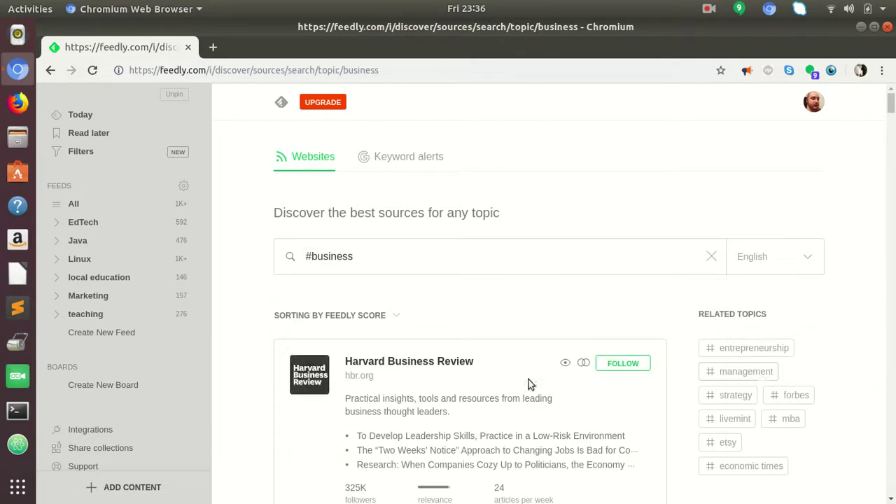
scroll(448, 347, down, 3)
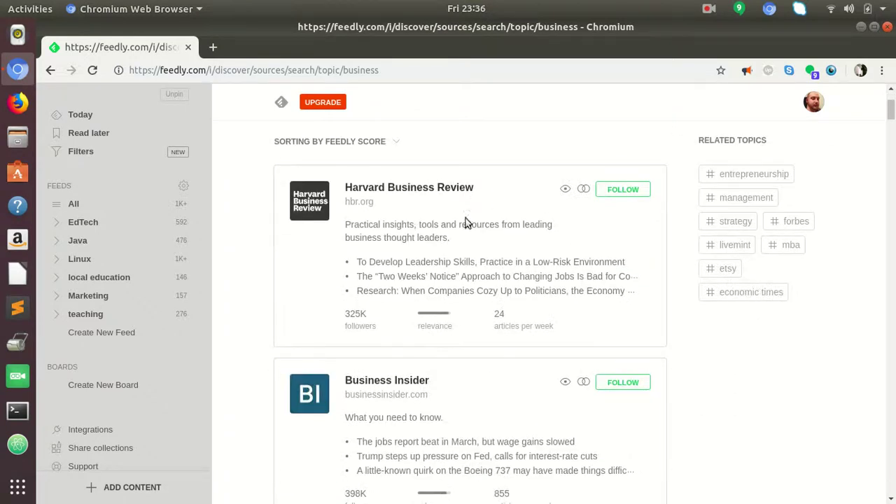
Follow Harvard Business Review in a newly created Business feed.
click(619, 190)
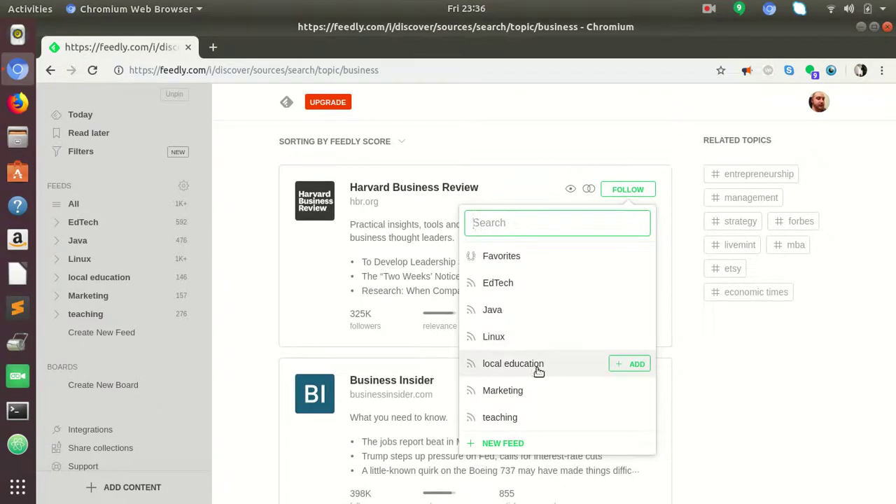
click(492, 440)
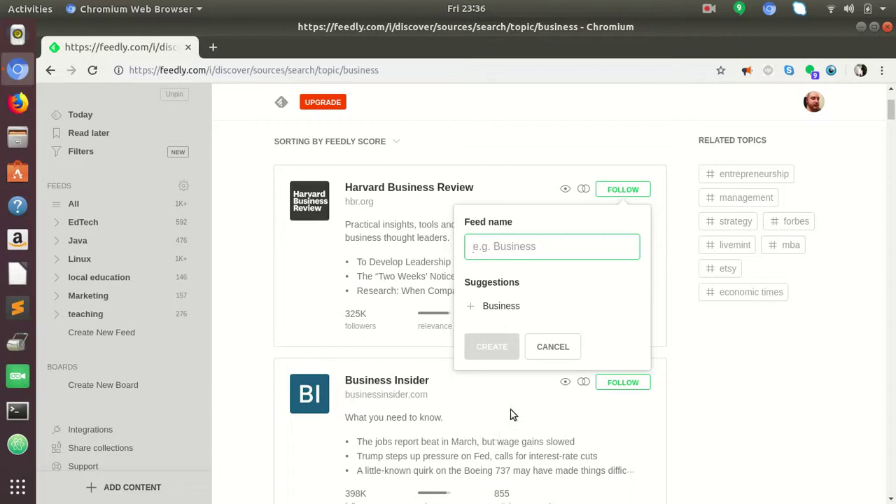
click(493, 306)
click(488, 286)
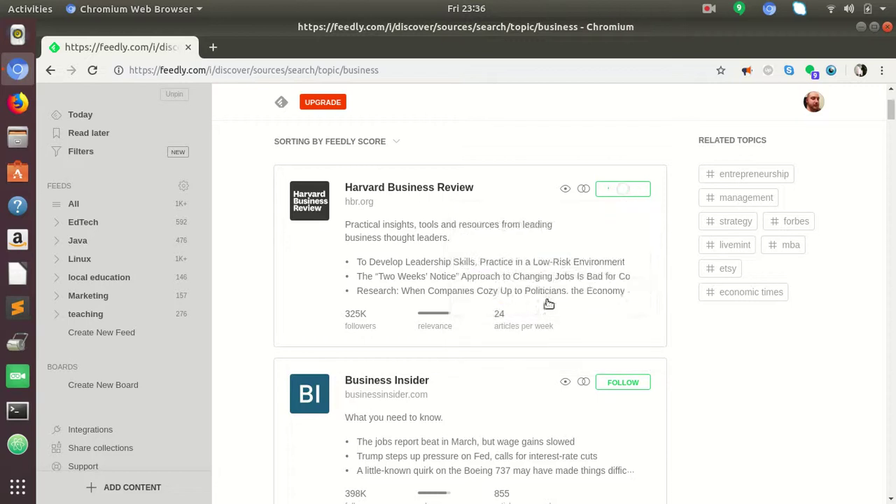
scroll(633, 404, down, 3)
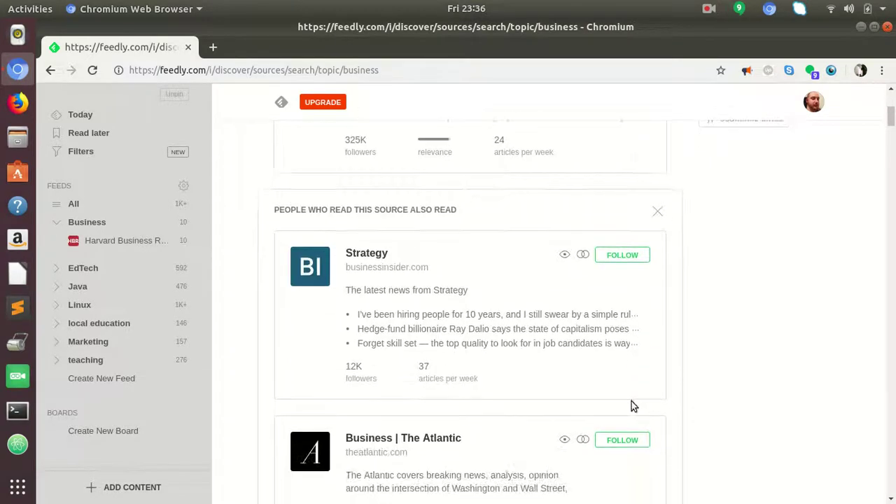
Follow Strategy and add it to the Business feed.
click(625, 259)
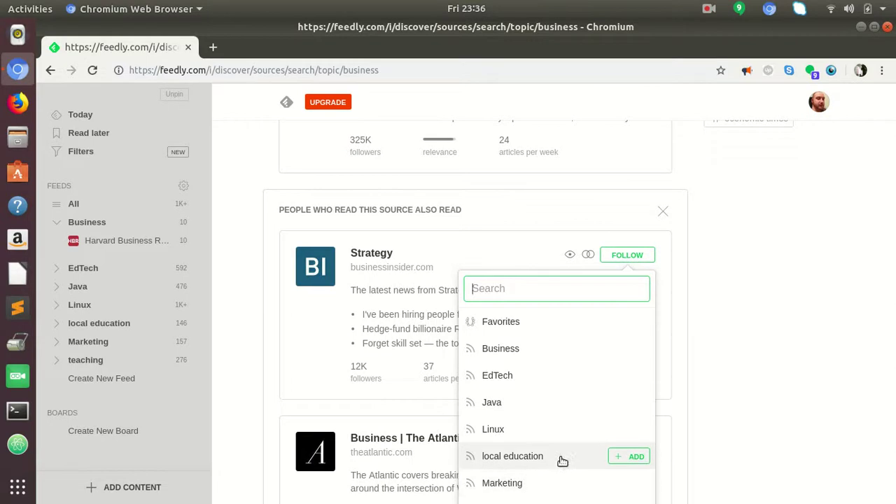
mouse_move(532, 349)
click(628, 350)
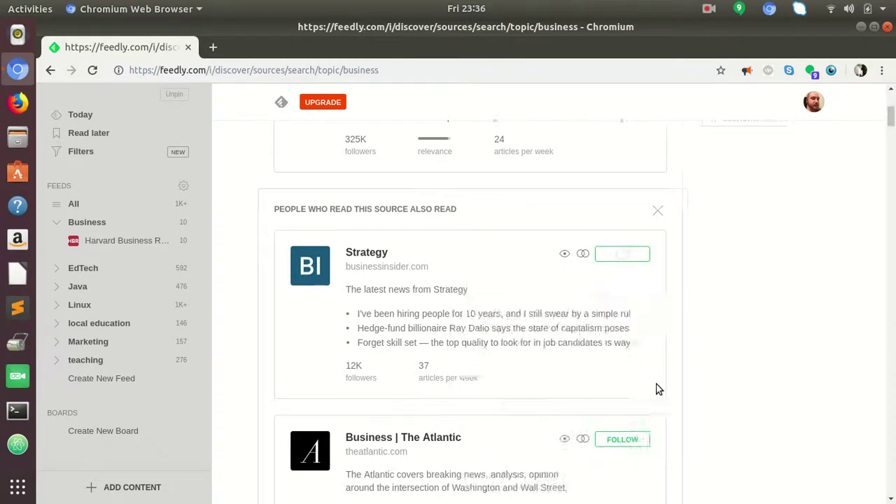
scroll(656, 387, down, 3)
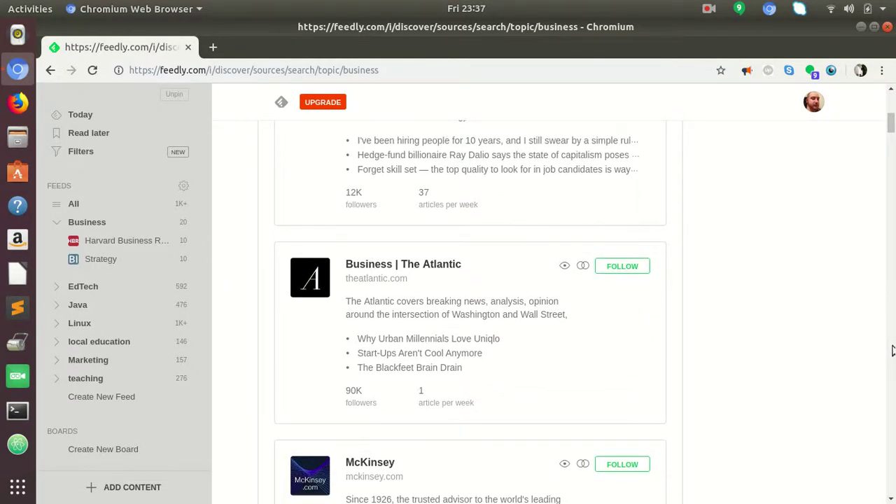
drag(888, 140, 889, 98)
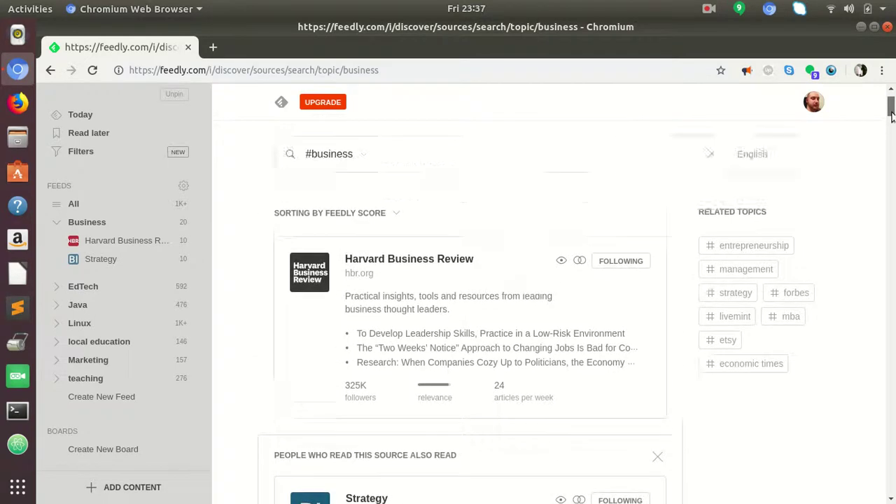
Open the Business feed and scroll through its articles to END OF FEED.
click(92, 224)
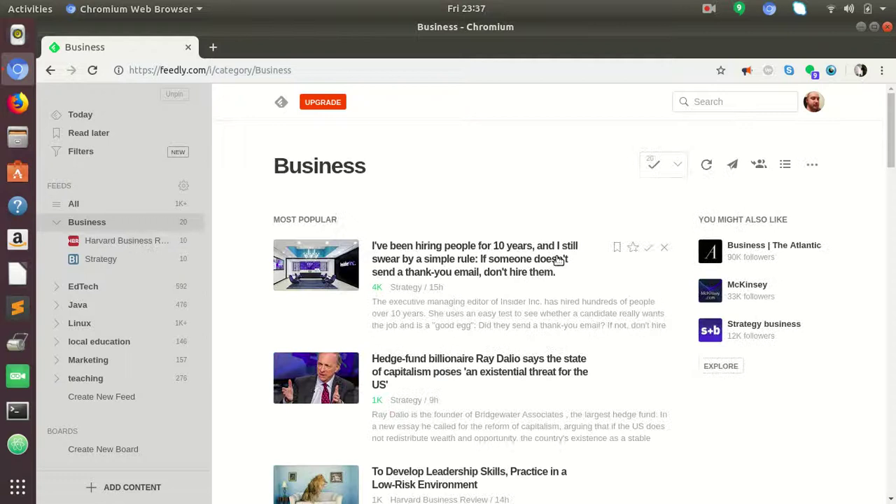
scroll(488, 253, down, 4)
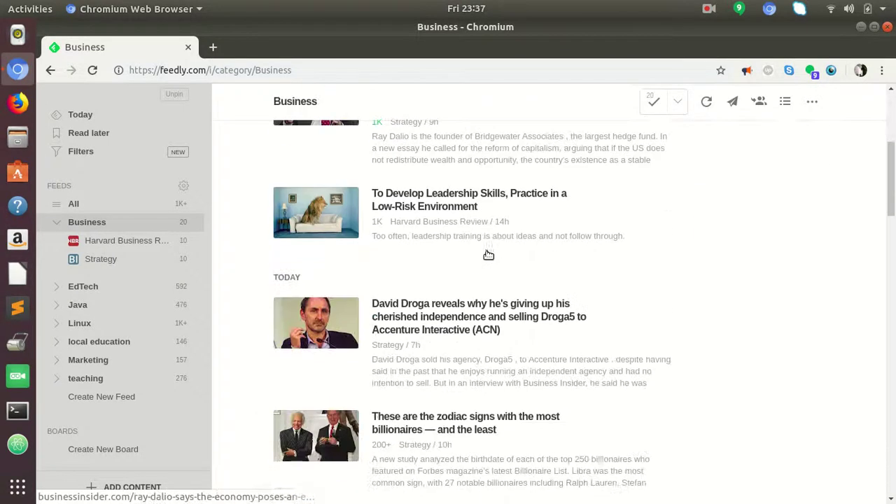
scroll(420, 210, down, 1)
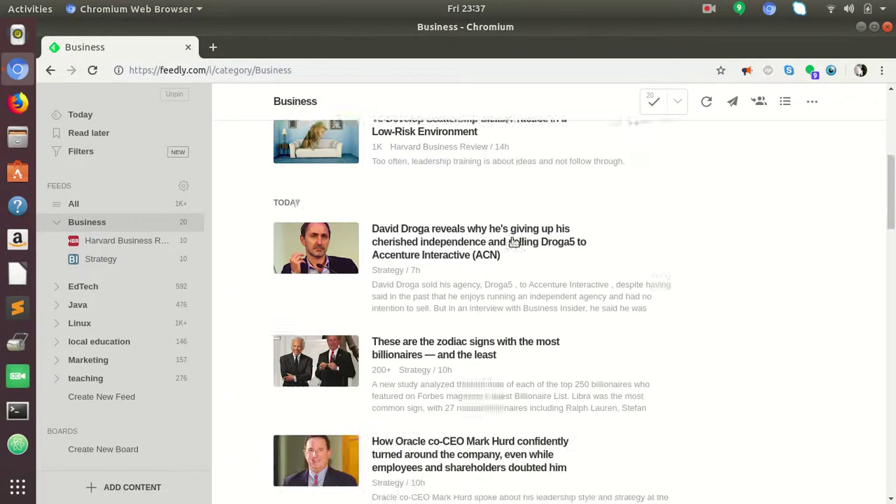
scroll(506, 280, down, 1)
scroll(508, 281, down, 1)
scroll(507, 279, down, 1)
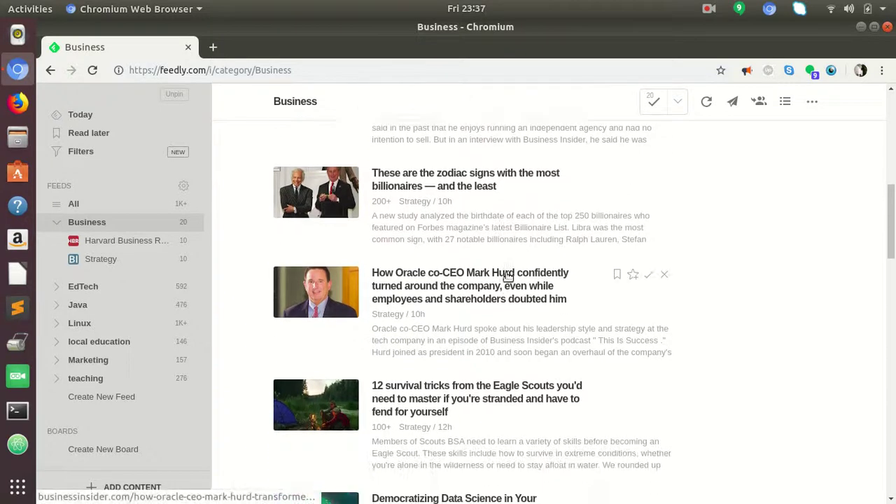
scroll(500, 262, down, 1)
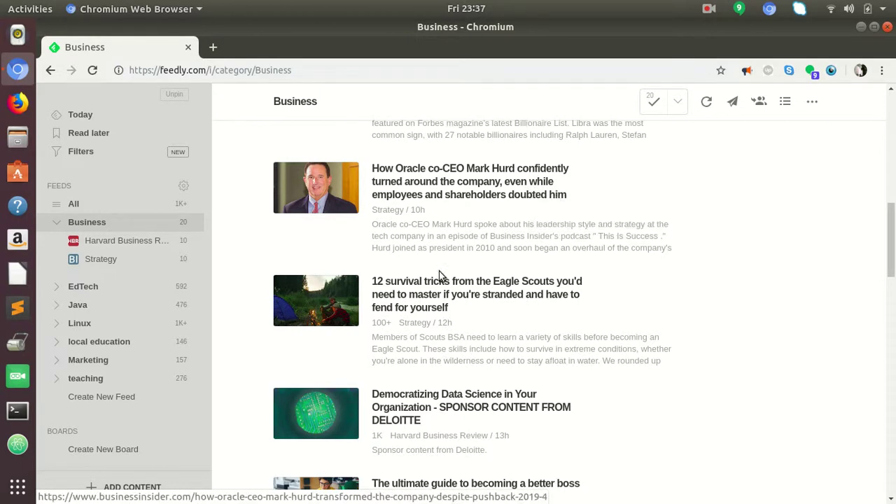
scroll(445, 265, down, 5)
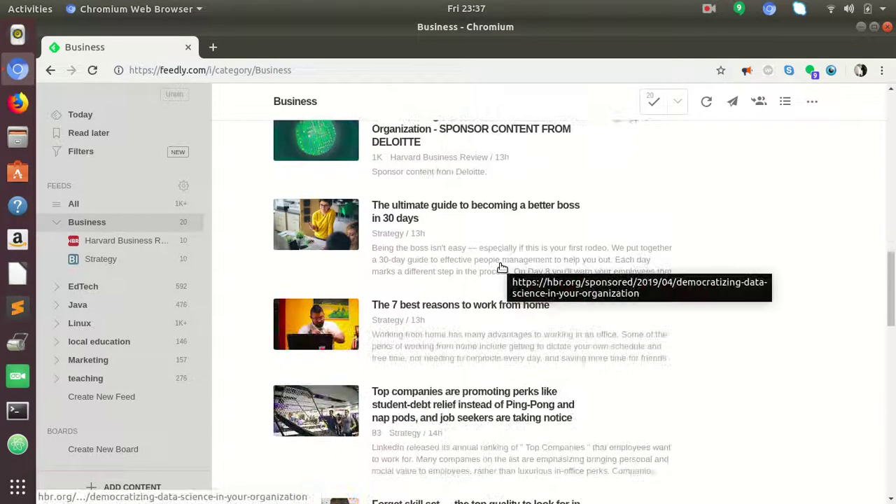
scroll(502, 268, down, 1)
scroll(502, 269, down, 1)
scroll(502, 268, down, 1)
scroll(502, 272, down, 2)
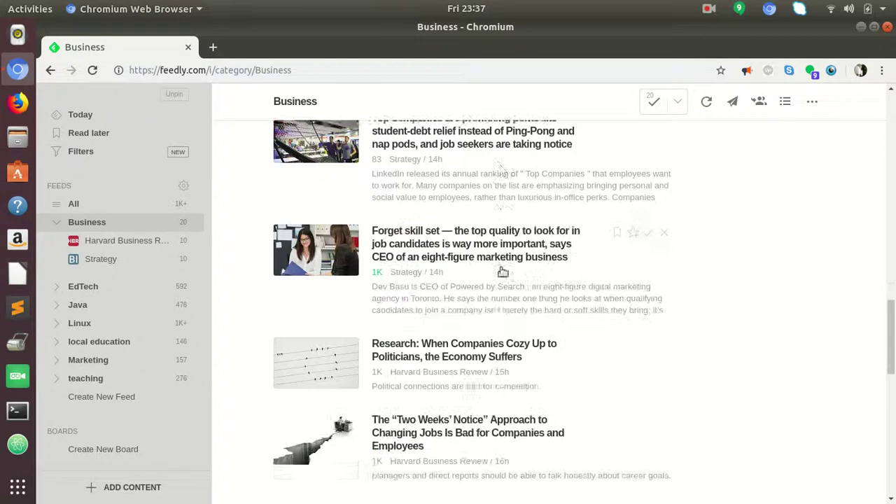
scroll(502, 272, down, 1)
scroll(396, 274, down, 4)
scroll(466, 306, down, 2)
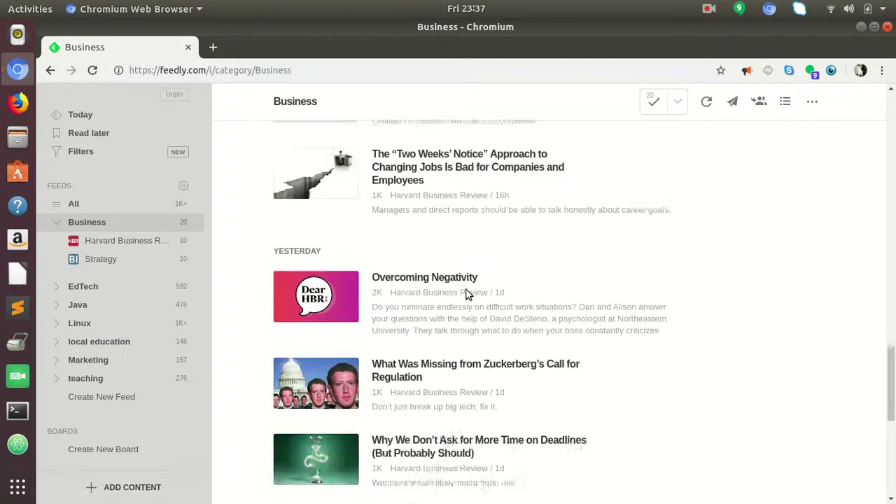
scroll(466, 294, down, 2)
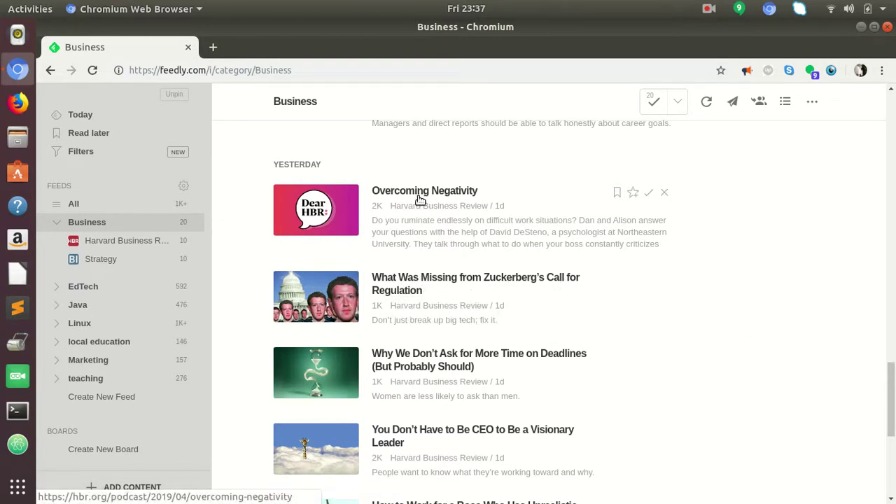
mouse_move(475, 378)
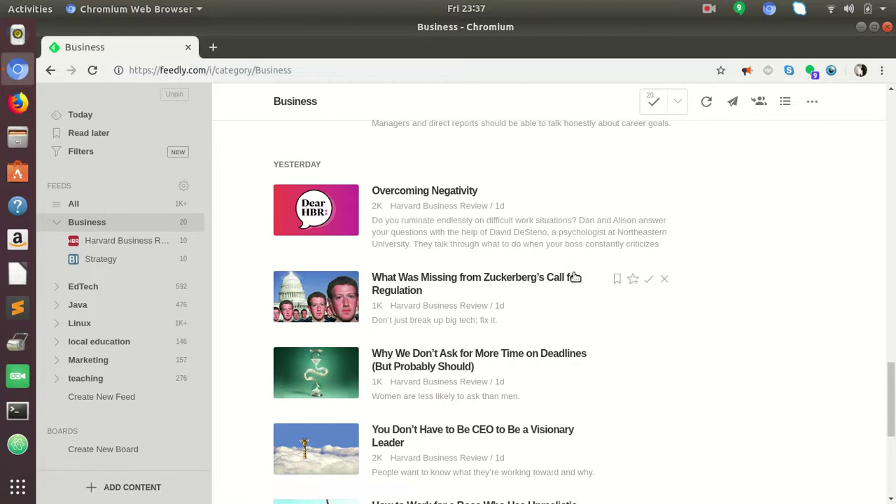
scroll(547, 294, down, 2)
scroll(546, 290, down, 3)
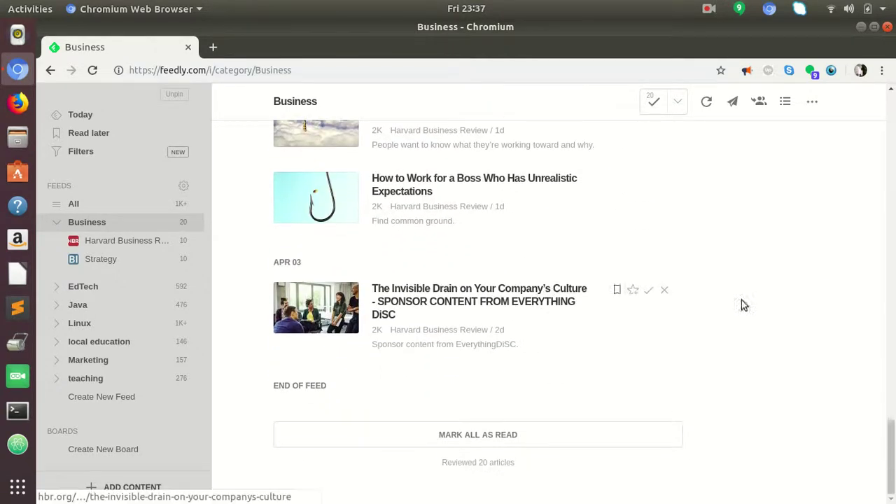
Scroll back up to the top of the Business feed's article list.
scroll(770, 266, up, 2)
scroll(805, 210, up, 10)
scroll(834, 143, up, 10)
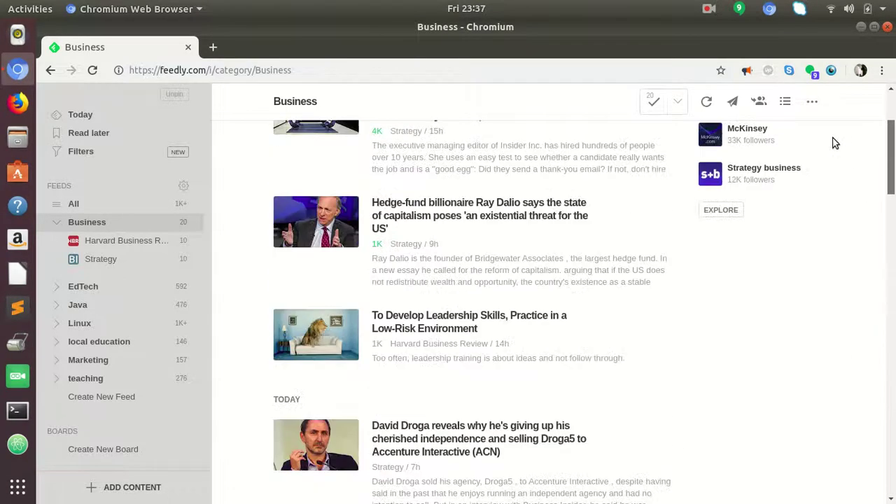
scroll(833, 143, up, 3)
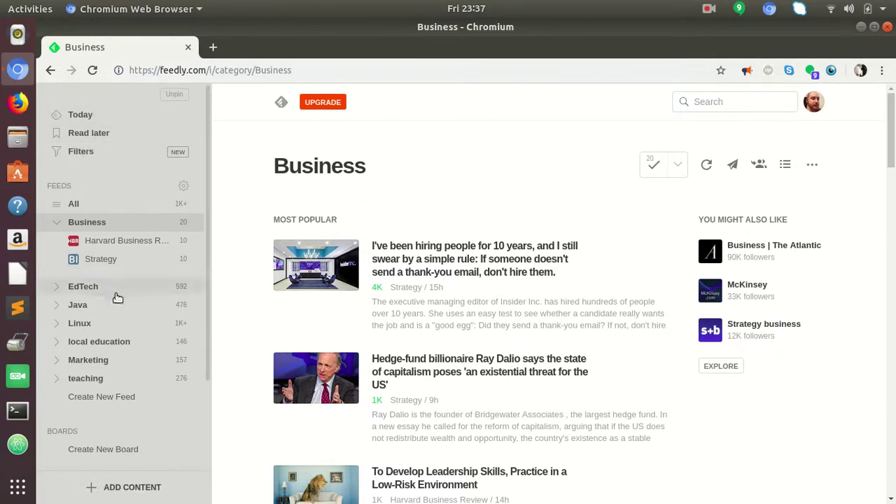
scroll(117, 299, down, 3)
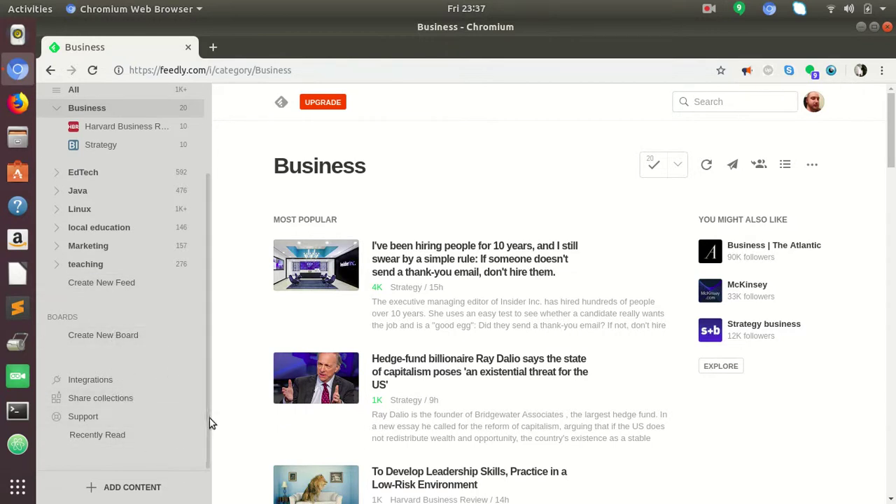
scroll(203, 406, up, 3)
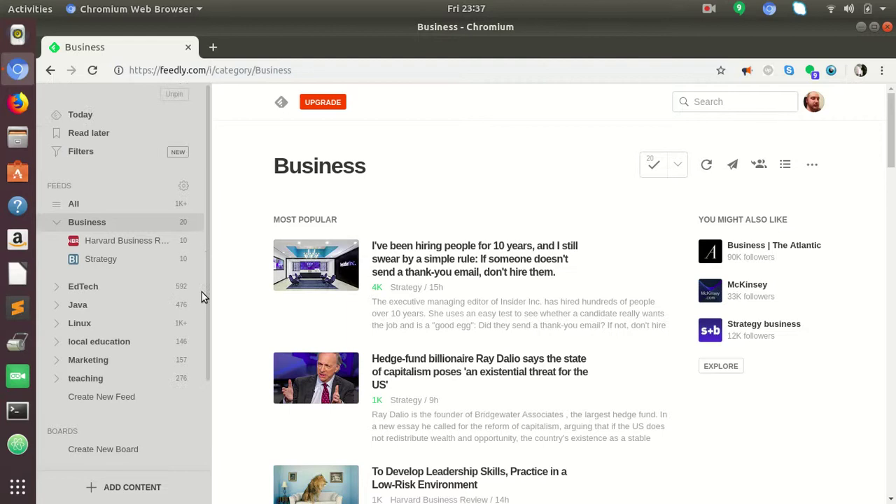
scroll(201, 301, down, 3)
scroll(202, 420, up, 3)
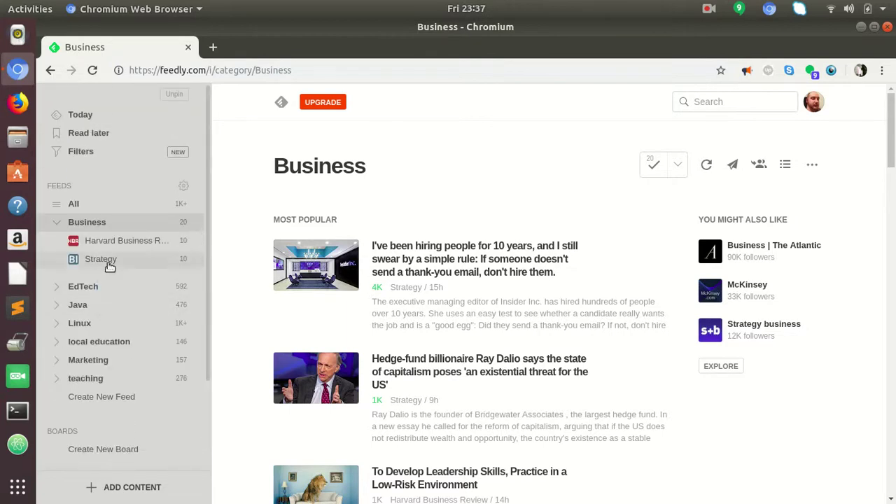
Open the EdTech feed and look over its Most Popular articles among 592 unread.
click(84, 286)
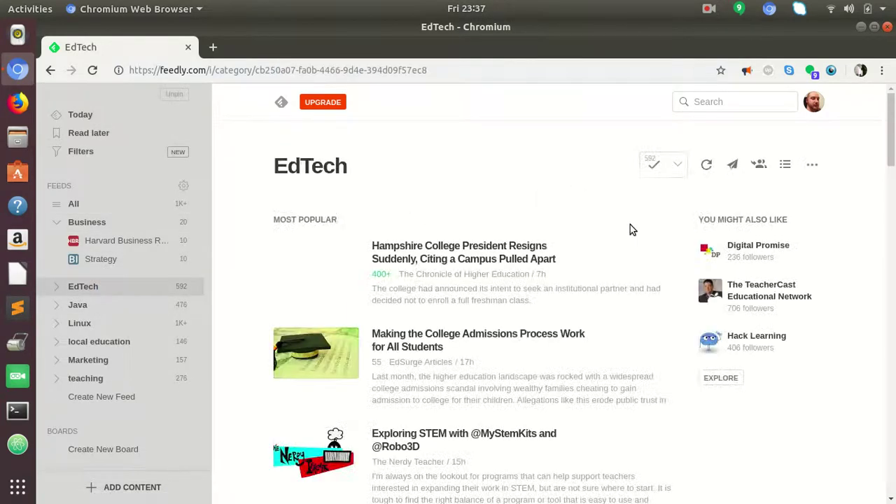
scroll(536, 282, down, 5)
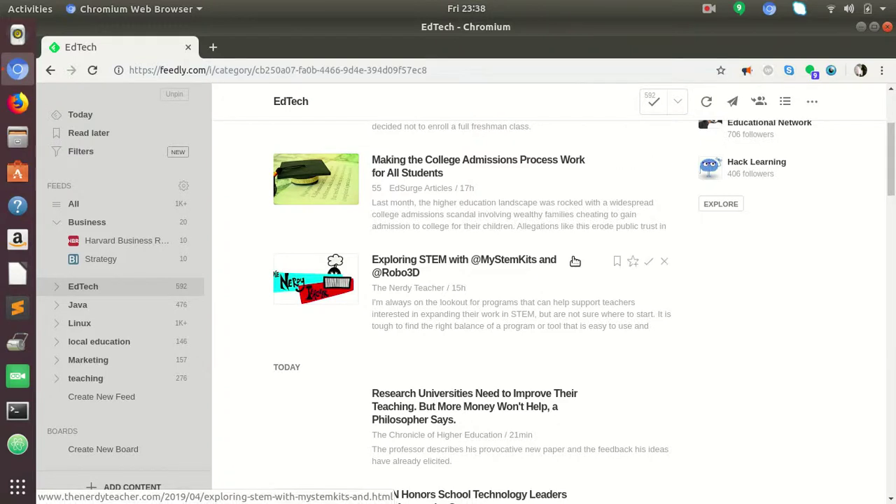
drag(889, 190, 889, 160)
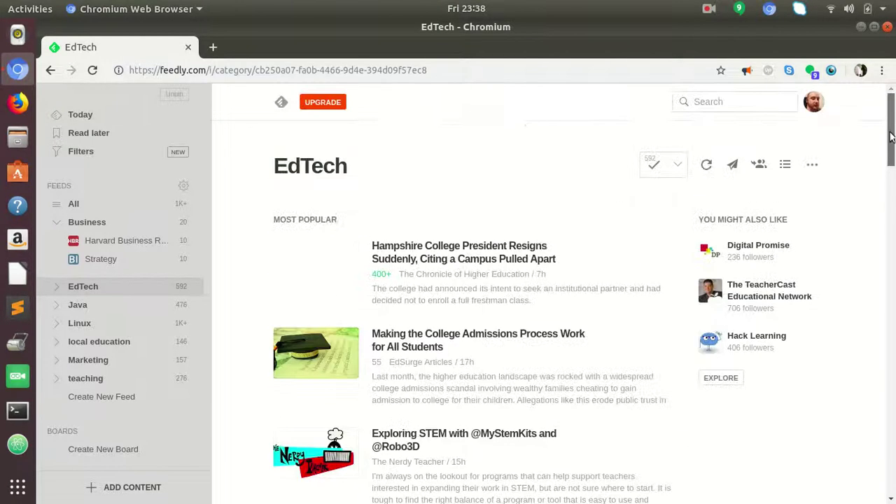
click(708, 10)
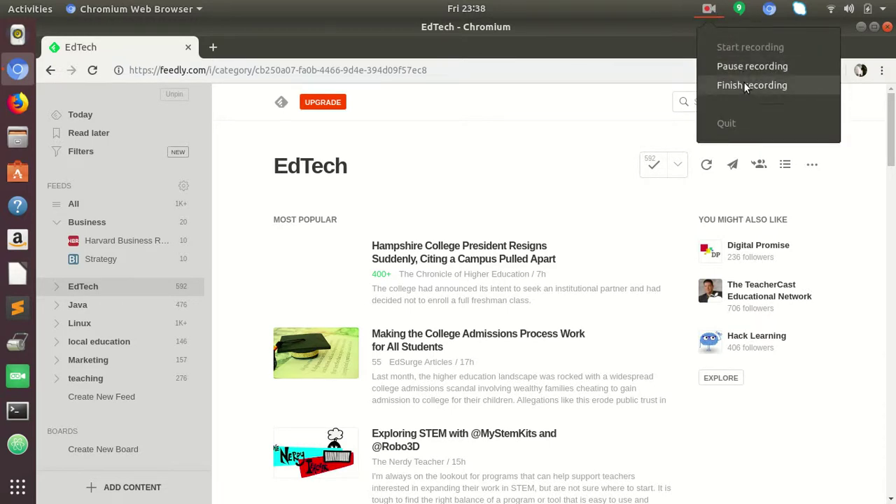